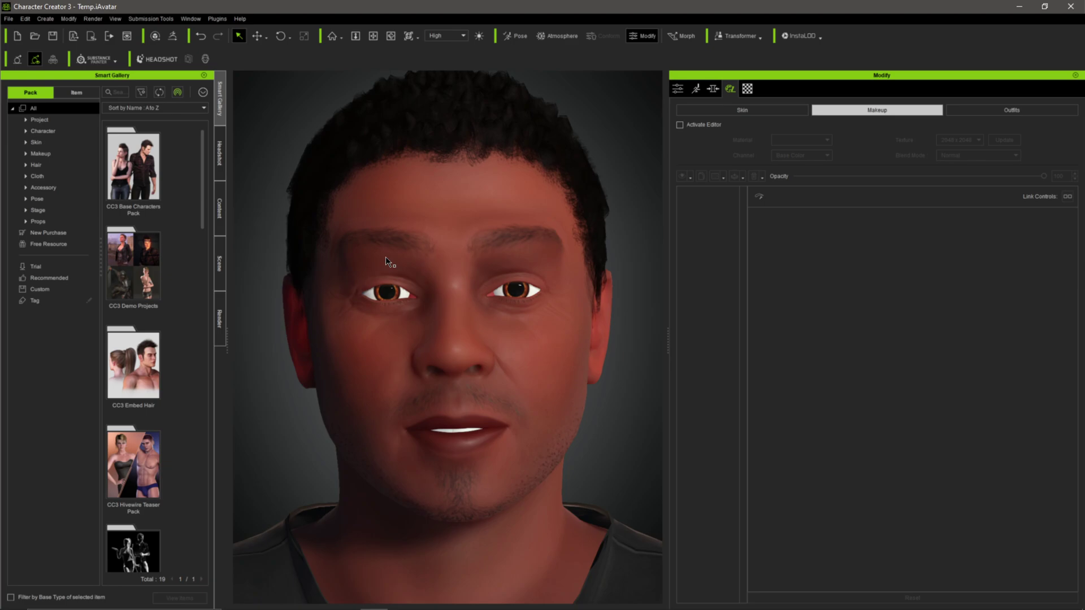
Step: Check the File menu's export options, then switch from Character Creator 3 to iClone 7
left_click(8, 19)
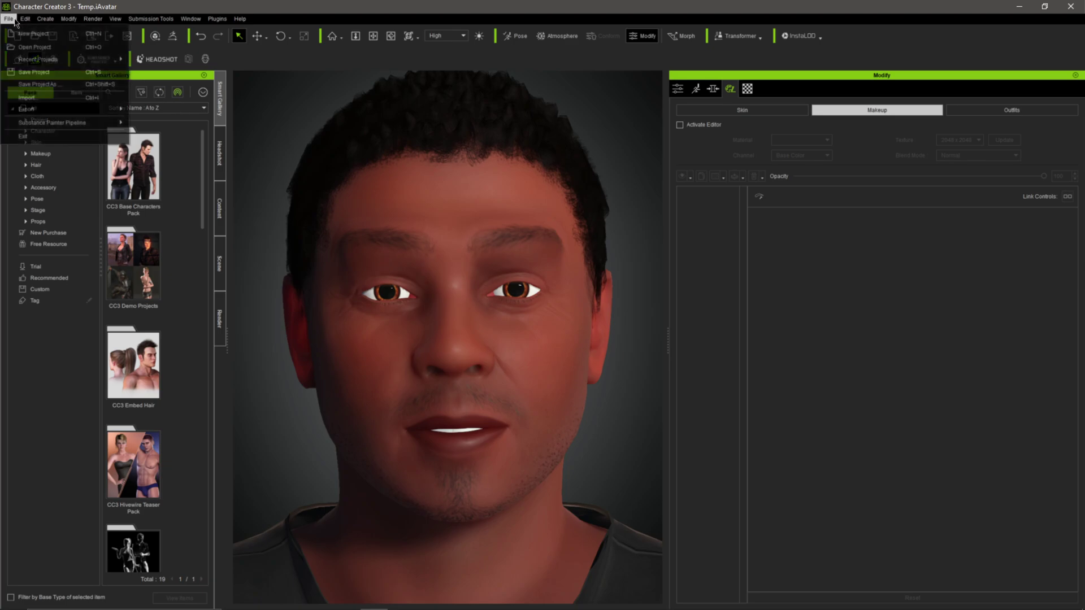
mouse_move(33, 113)
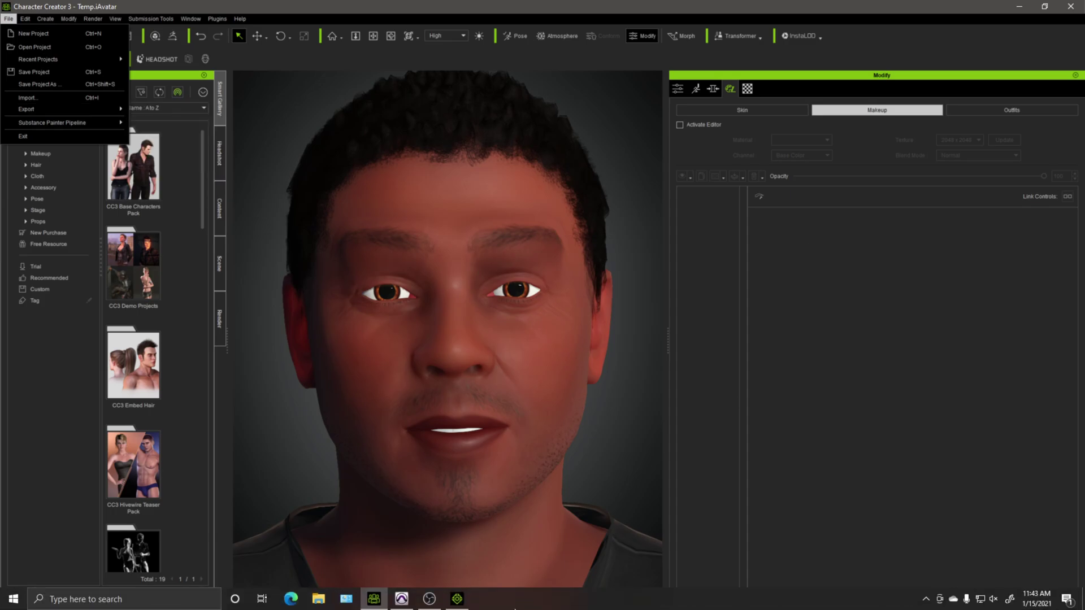
left_click(458, 600)
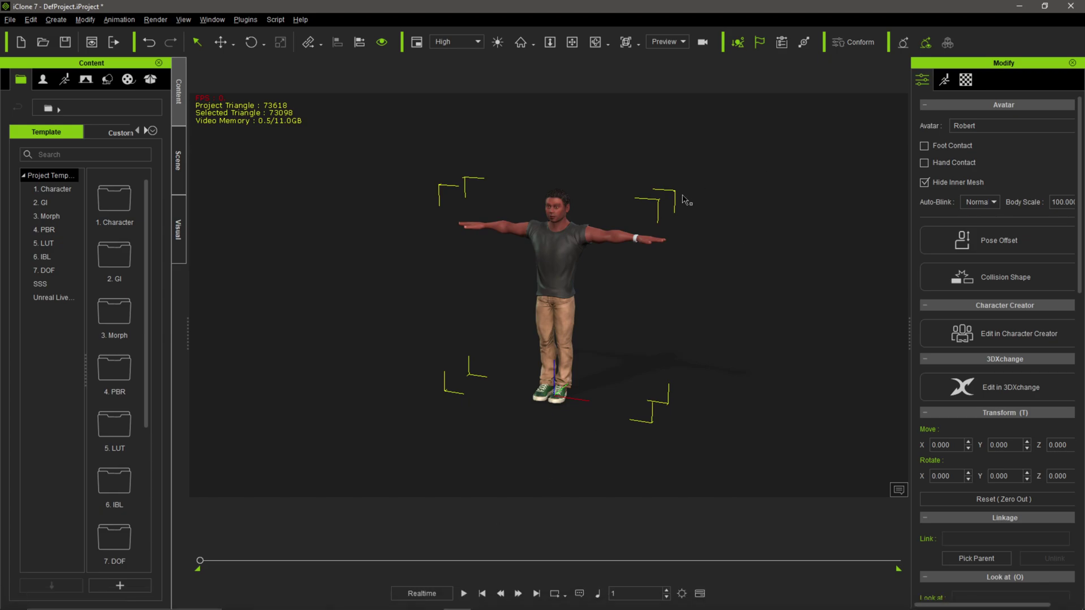
Step: Frame a close-up of the avatar's face and open the Animation > Create Script options
scroll(579, 243, "up", 6)
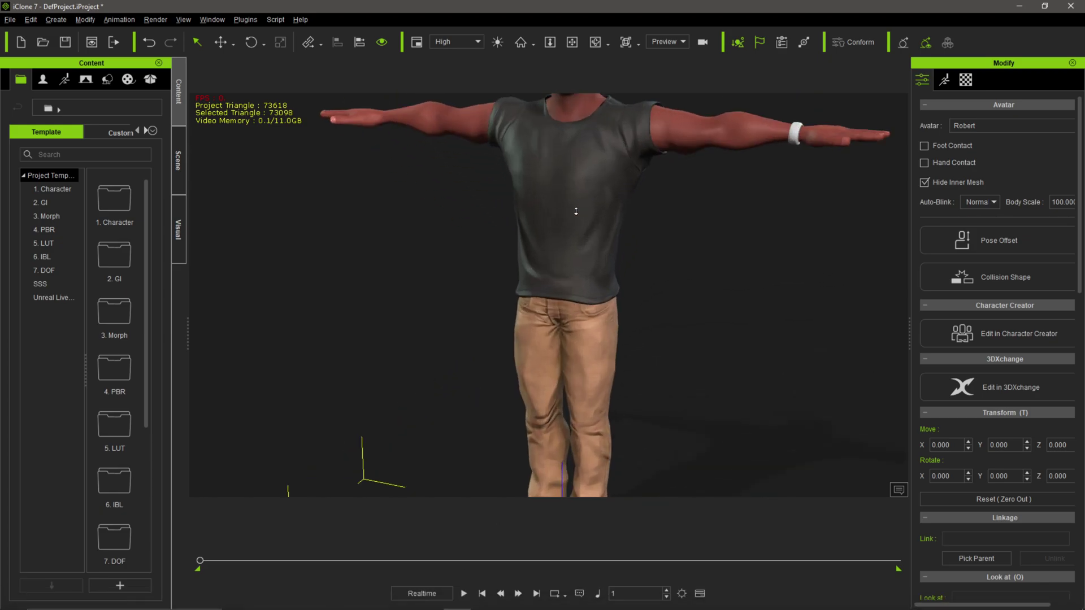
scroll(570, 215, "up", 3)
middle_click_drag(567, 218, 562, 400)
scroll(545, 274, "up", 3)
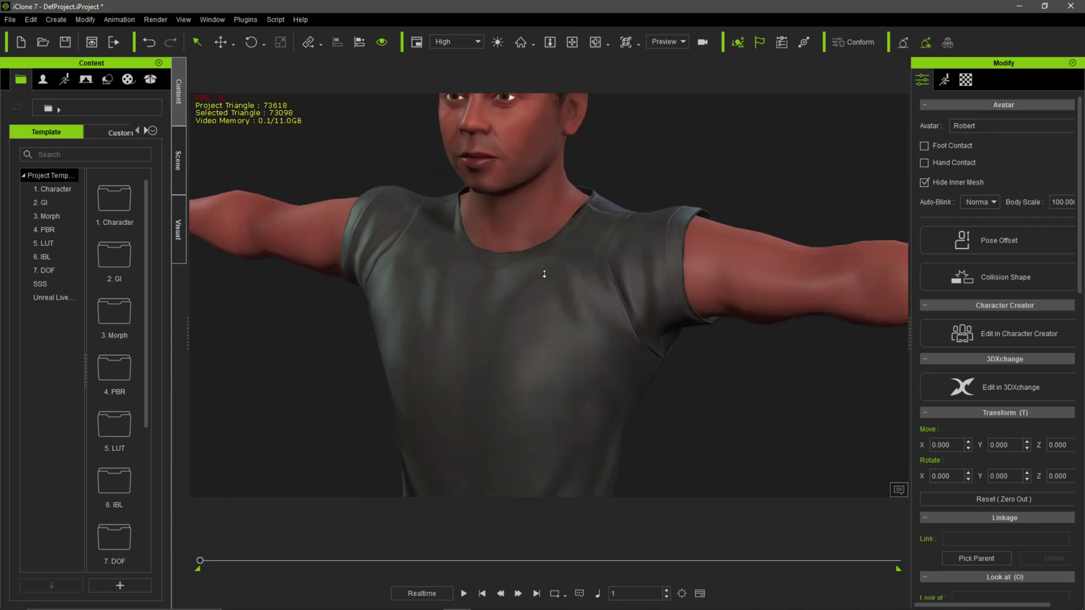
scroll(543, 268, "up", 3)
scroll(574, 347, "up", 2)
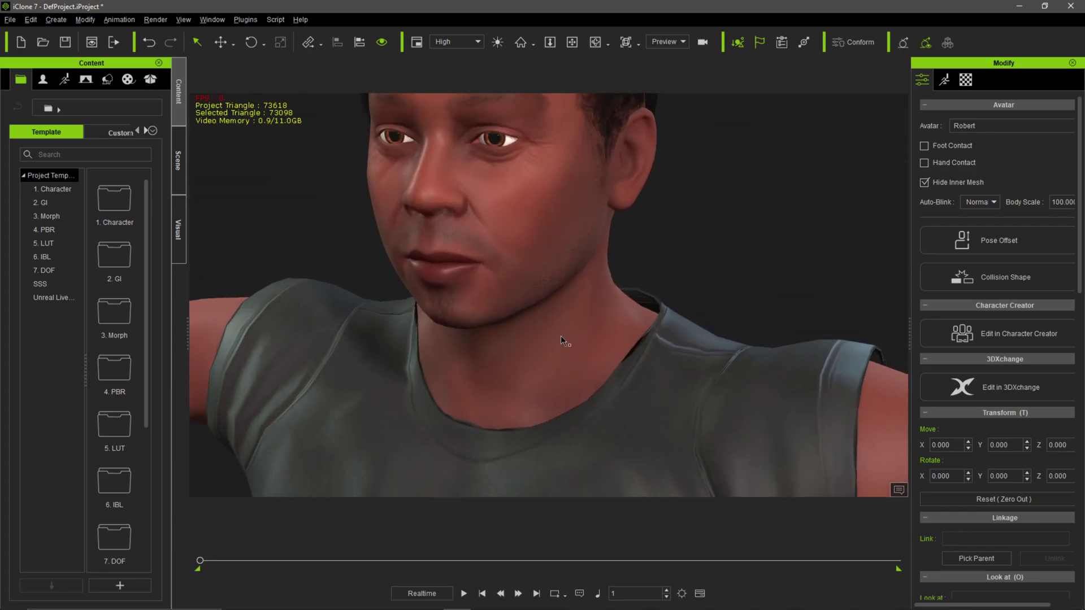
middle_click_drag(561, 337, 588, 381)
scroll(617, 361, "up", 2)
scroll(618, 358, "down", 2)
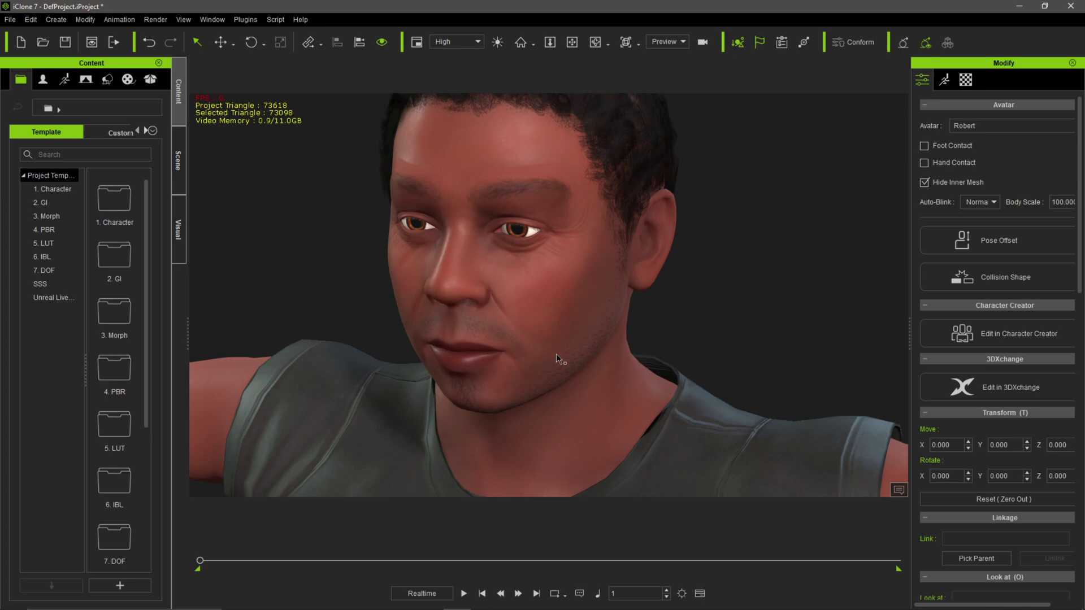
left_click(153, 20)
mouse_move(128, 21)
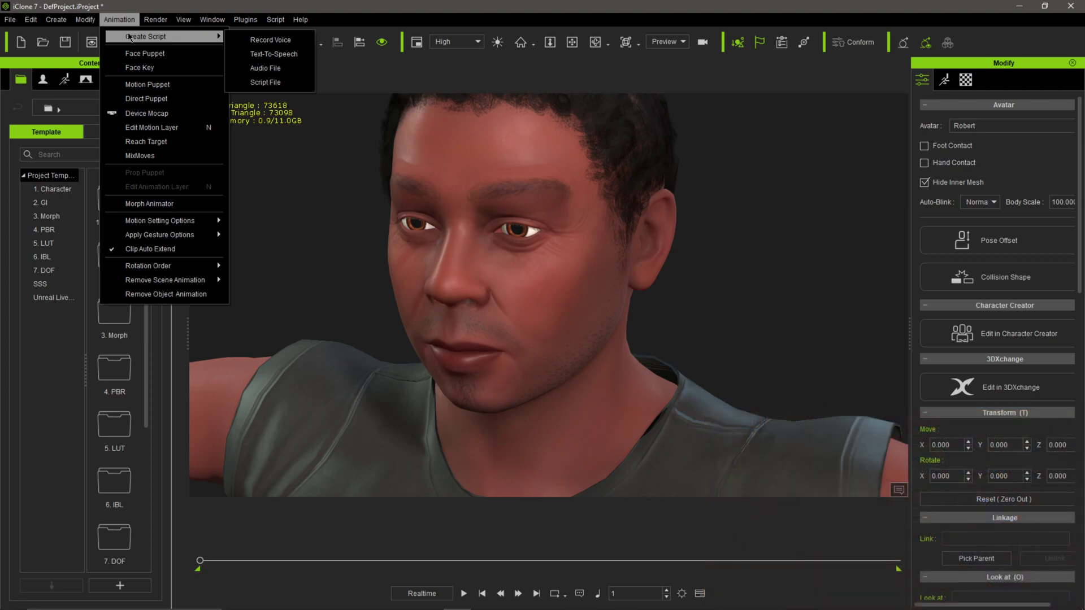
Step: Record a 24.36-second voice clip for the avatar and apply it with OK
left_click(252, 40)
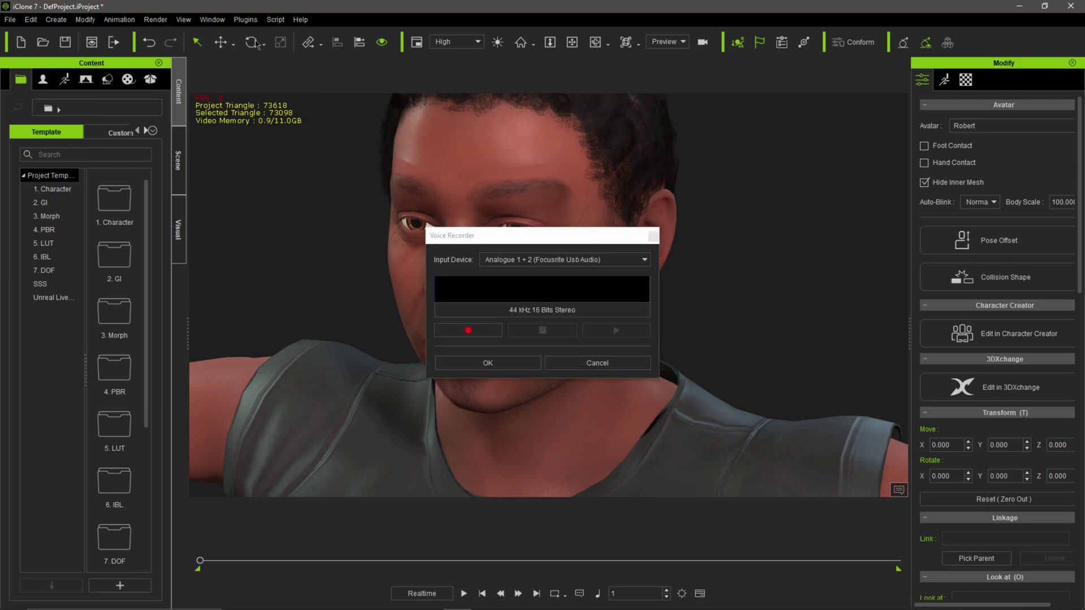
left_click_drag(574, 244, 707, 90)
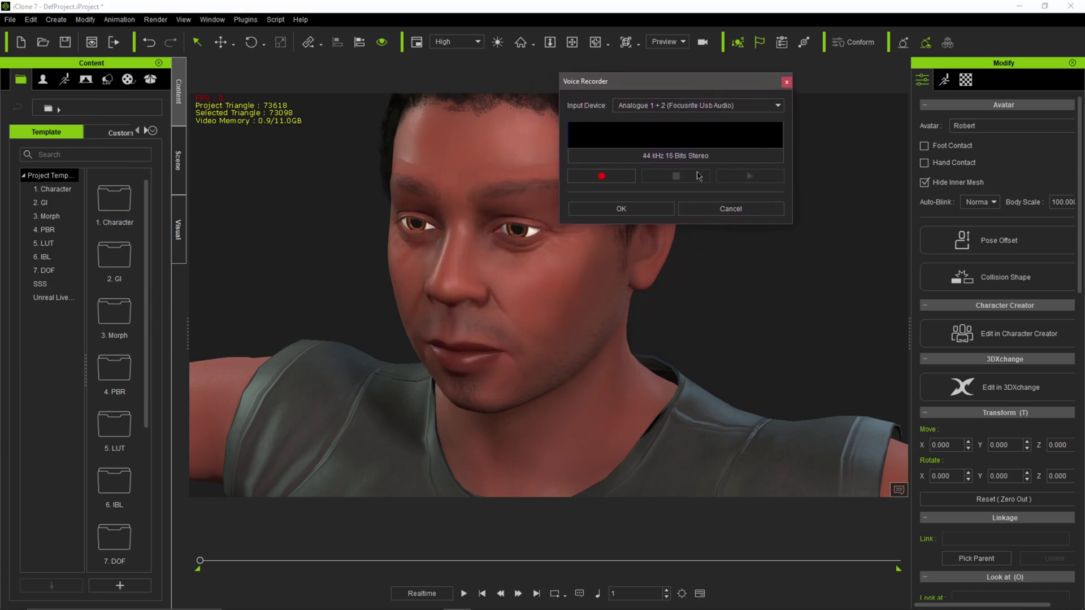
left_click(615, 179)
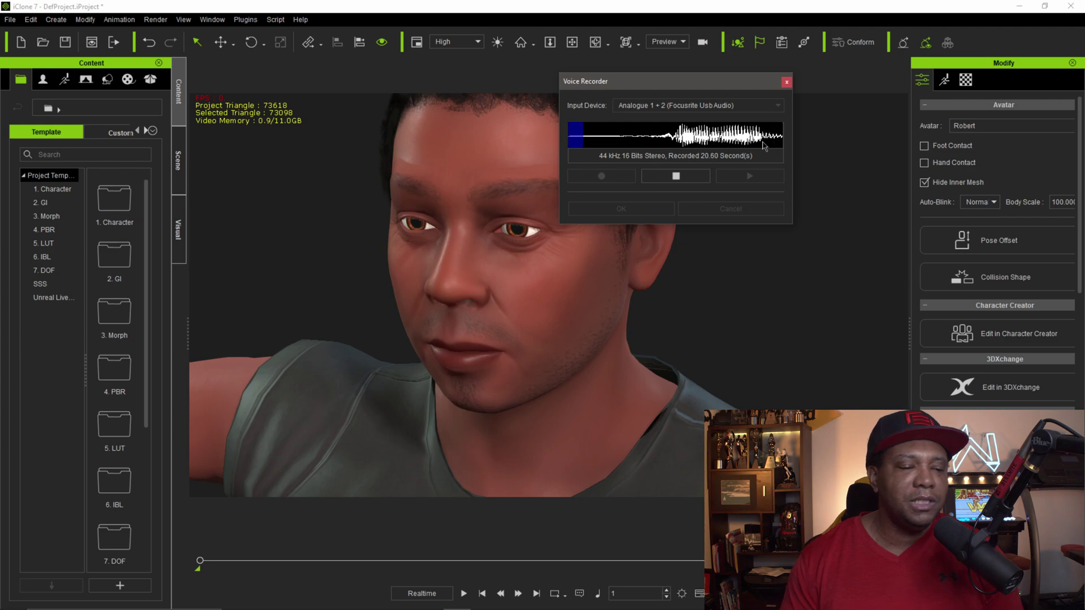
left_click(676, 176)
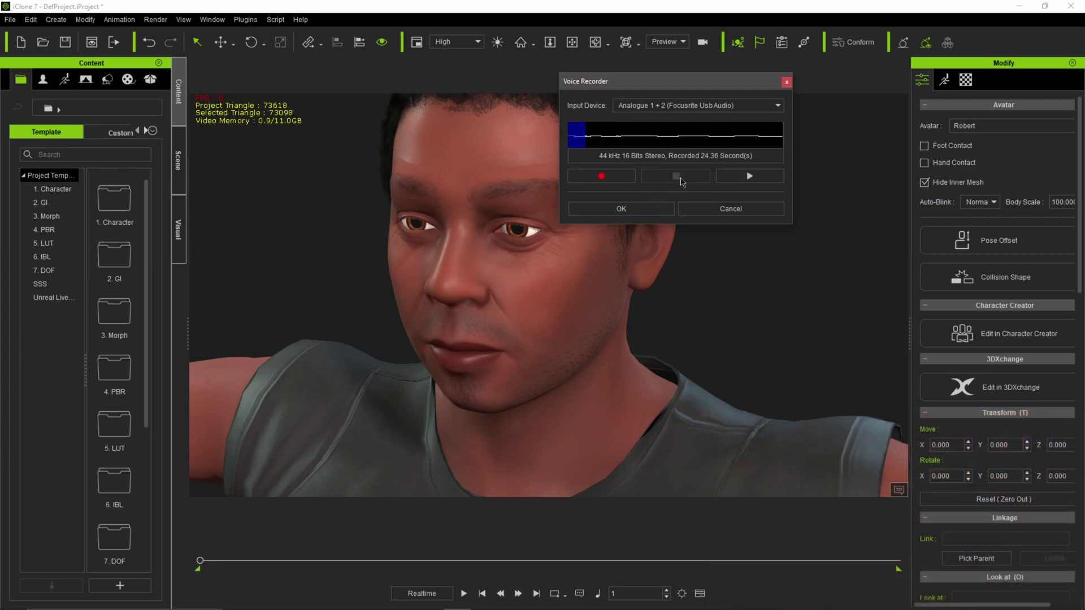
left_click(621, 209)
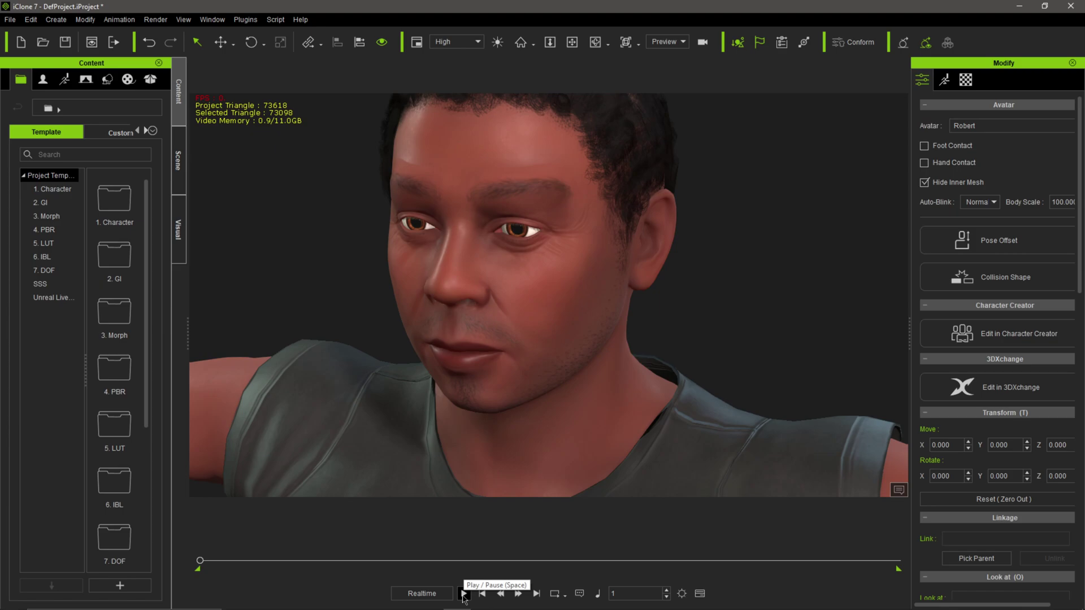
Step: Play back the avatar speaking the recorded voice and pause at frame 1519
left_click(463, 595)
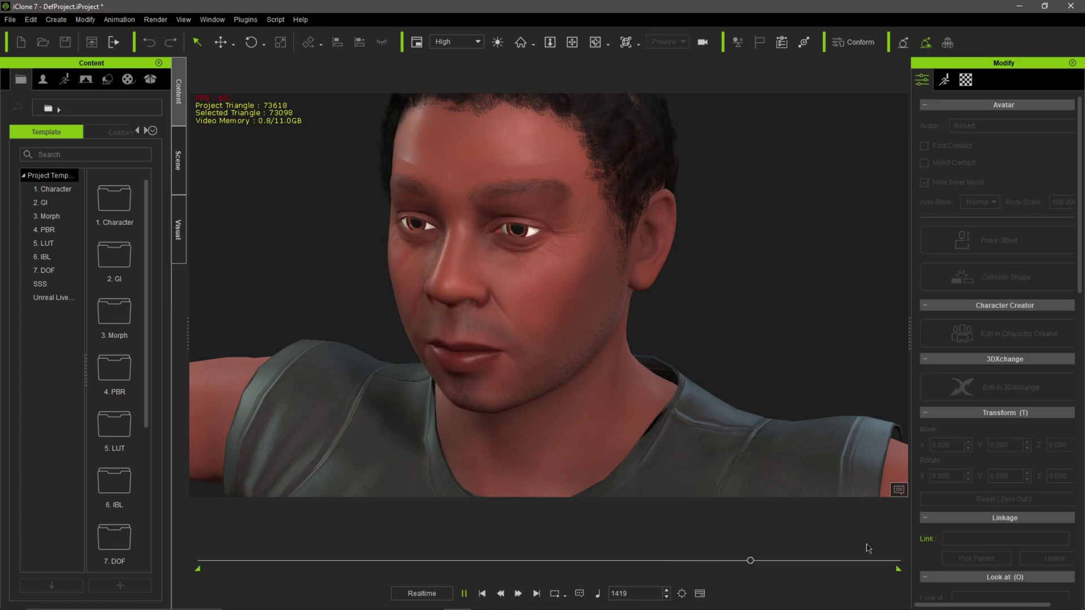
left_click(463, 594)
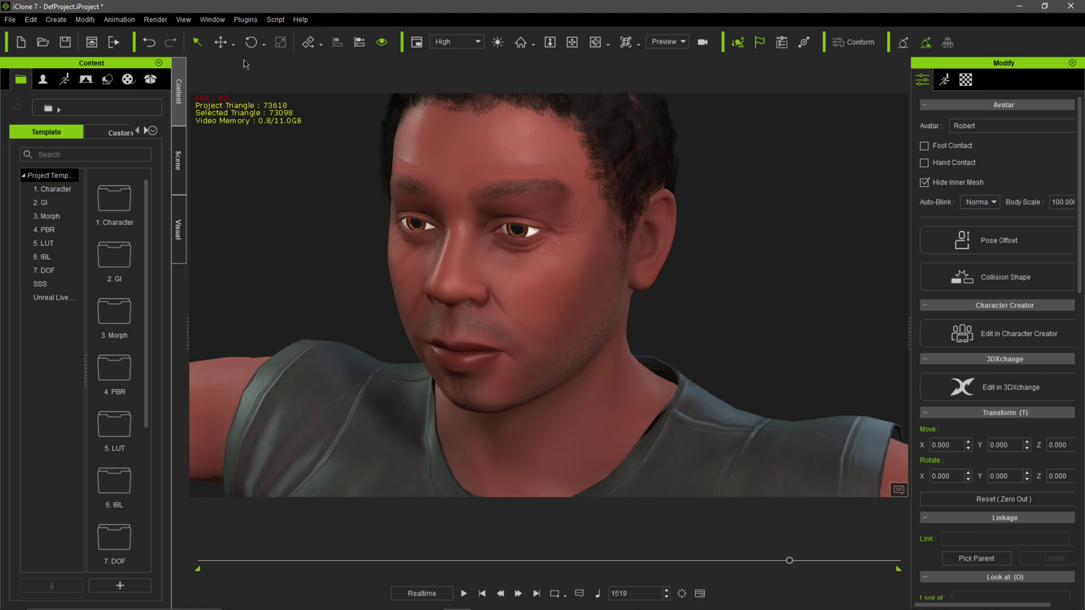
Step: Switch to the Animation workspace layout and enlarge the timeline to show the avatar's tracks
left_click(219, 20)
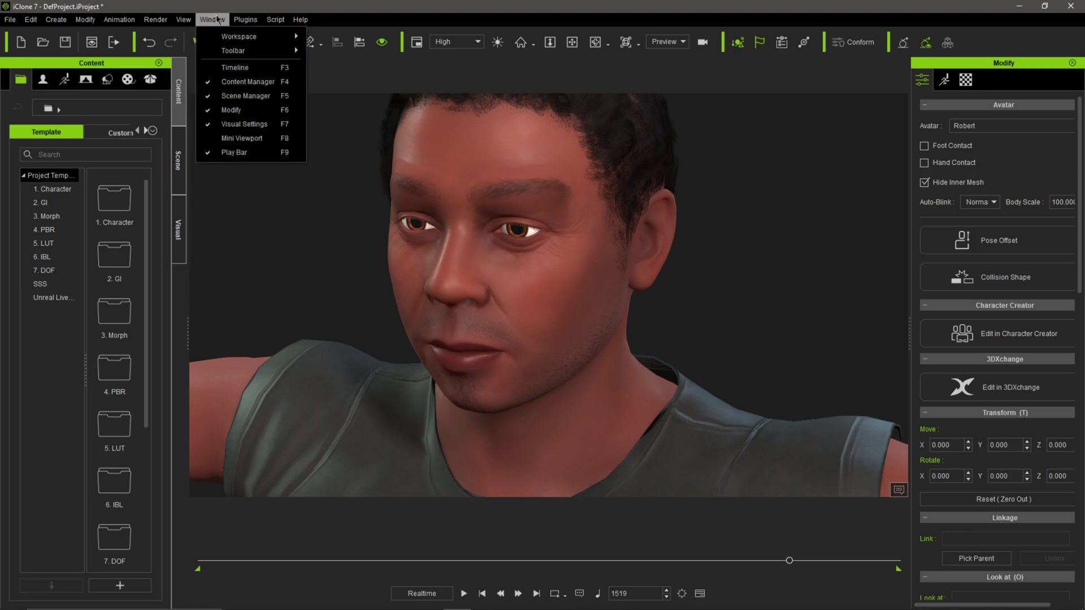
mouse_move(226, 32)
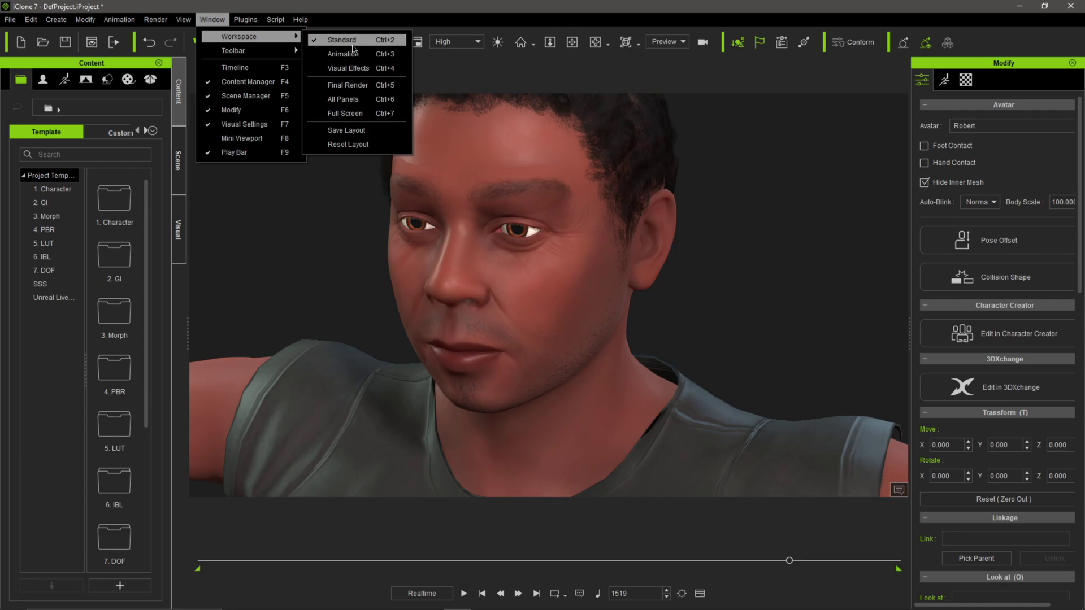
left_click(356, 51)
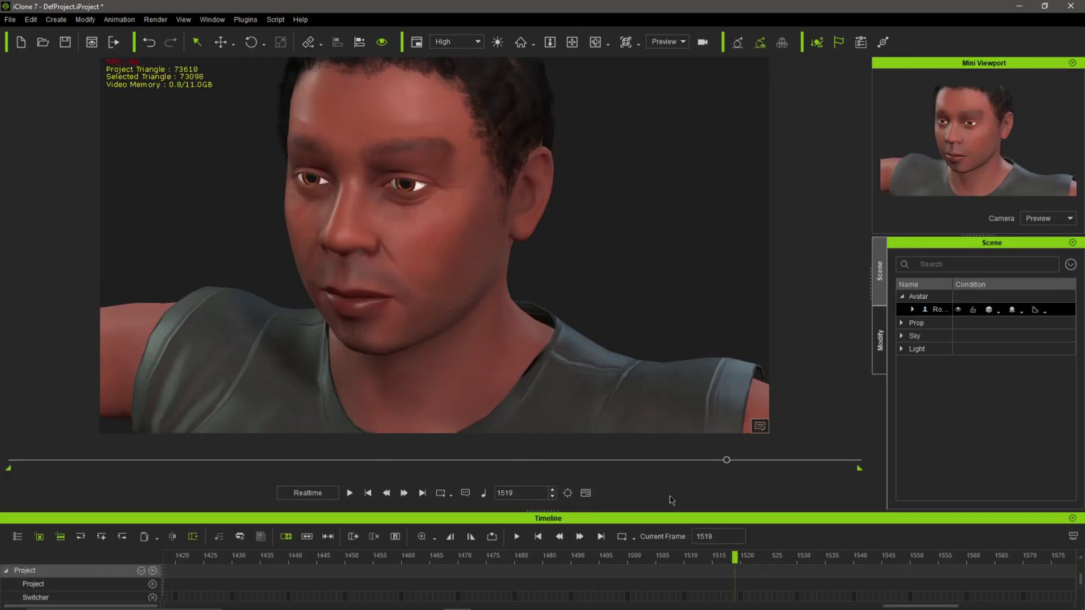
left_click_drag(667, 513, 666, 388)
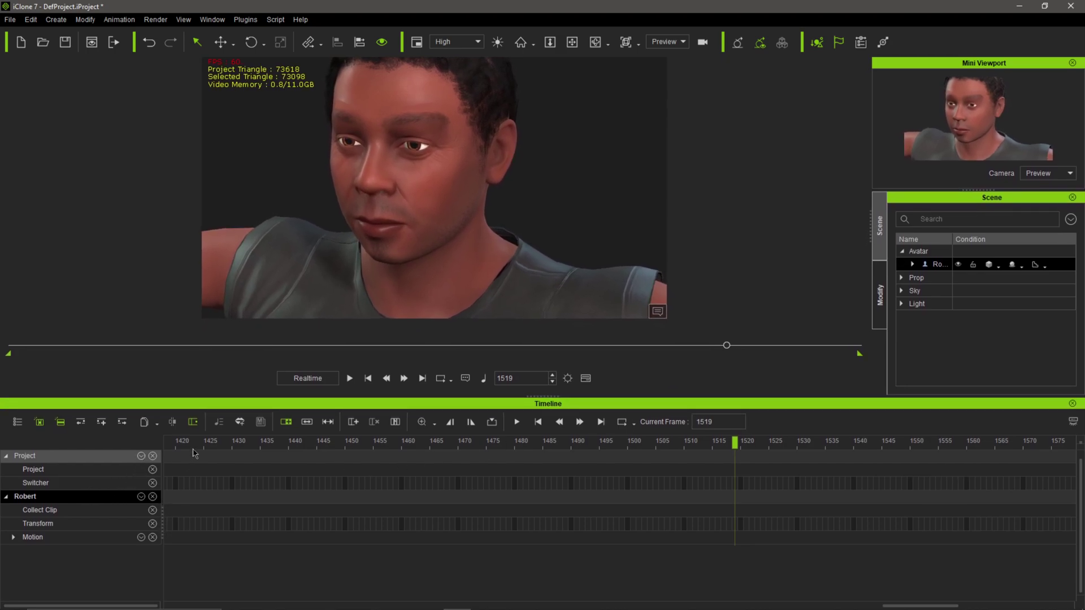
Step: Return the current frame to frame 1 and bring up the track filter
left_click_drag(184, 444, 128, 447)
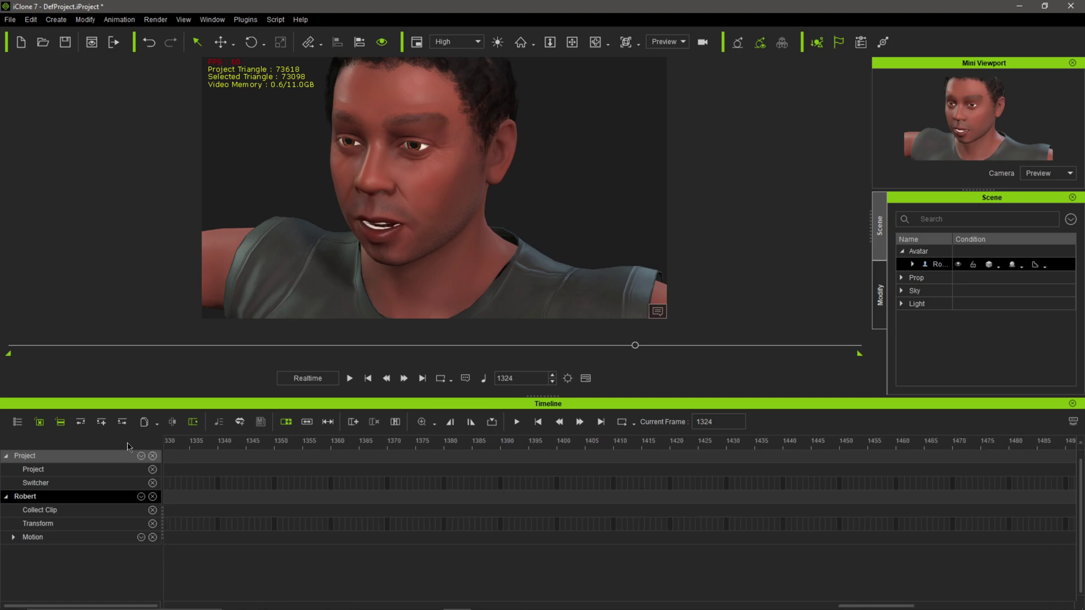
left_click_drag(635, 345, 5, 360)
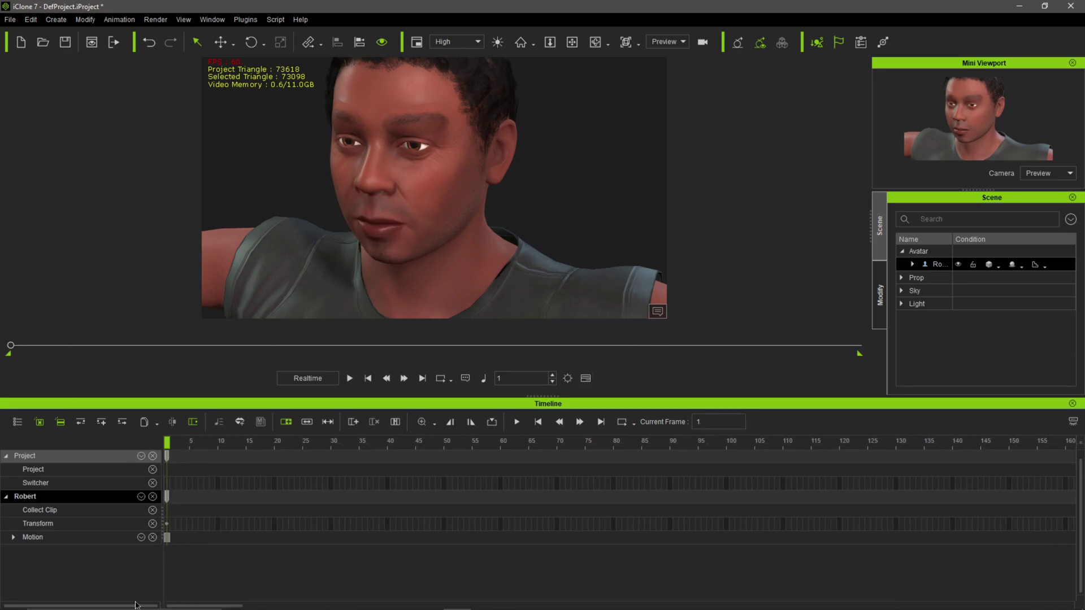
left_click(141, 497)
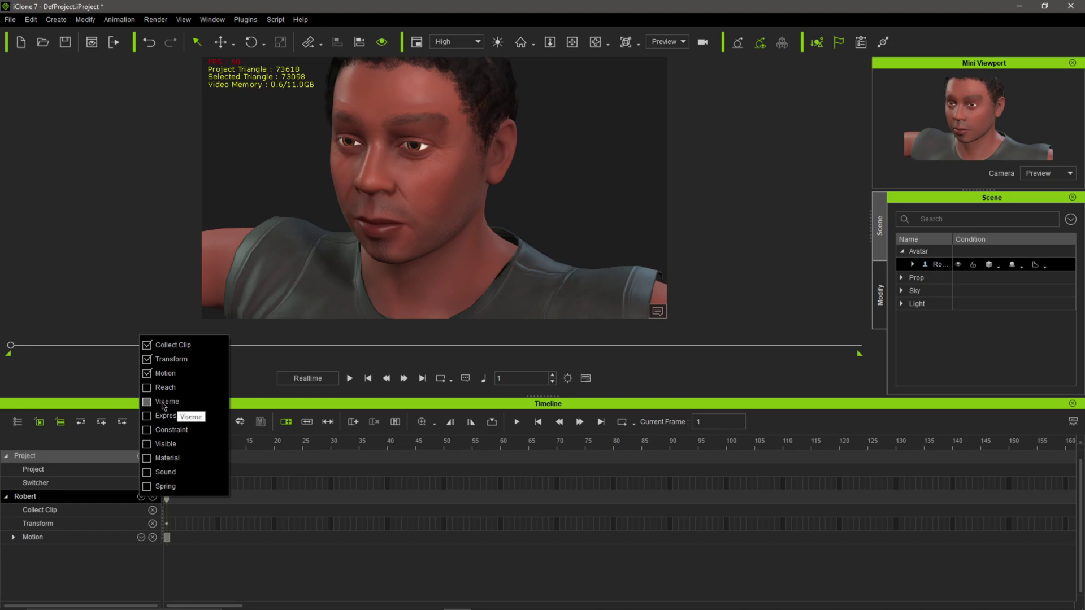
Step: Show and expand the Viseme track, then open the Lips Editor on the frame-66 Th key
left_click(147, 402)
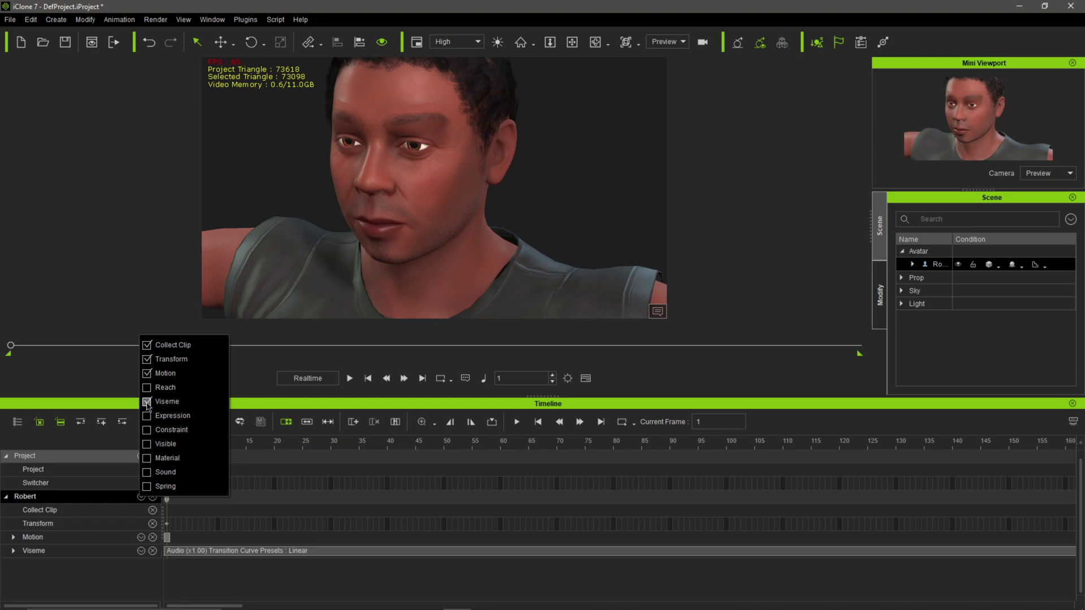
left_click(287, 558)
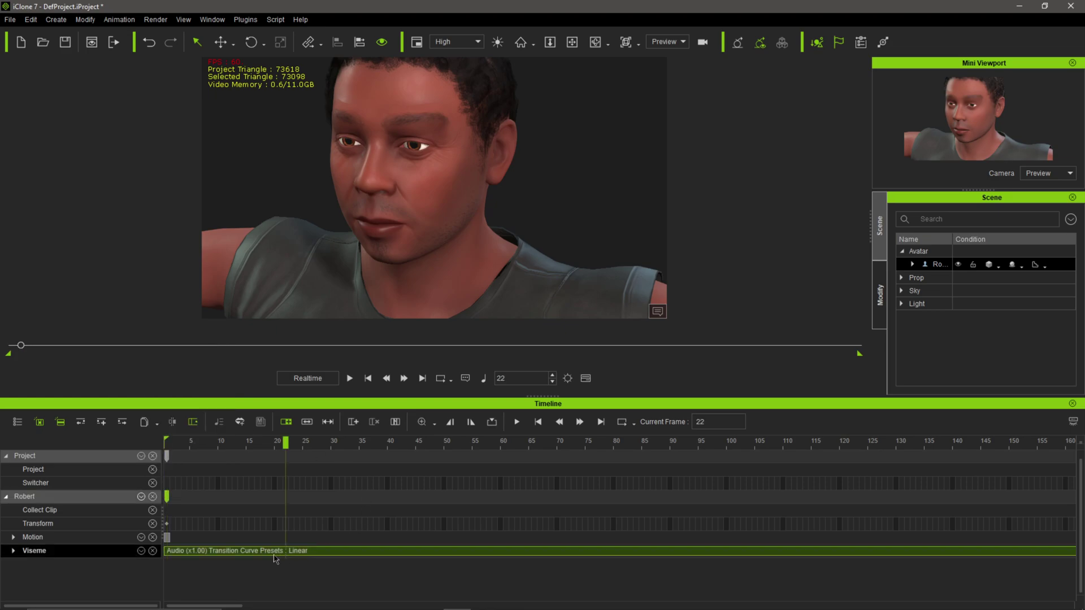
left_click(13, 551)
scroll(237, 554, "down", 1)
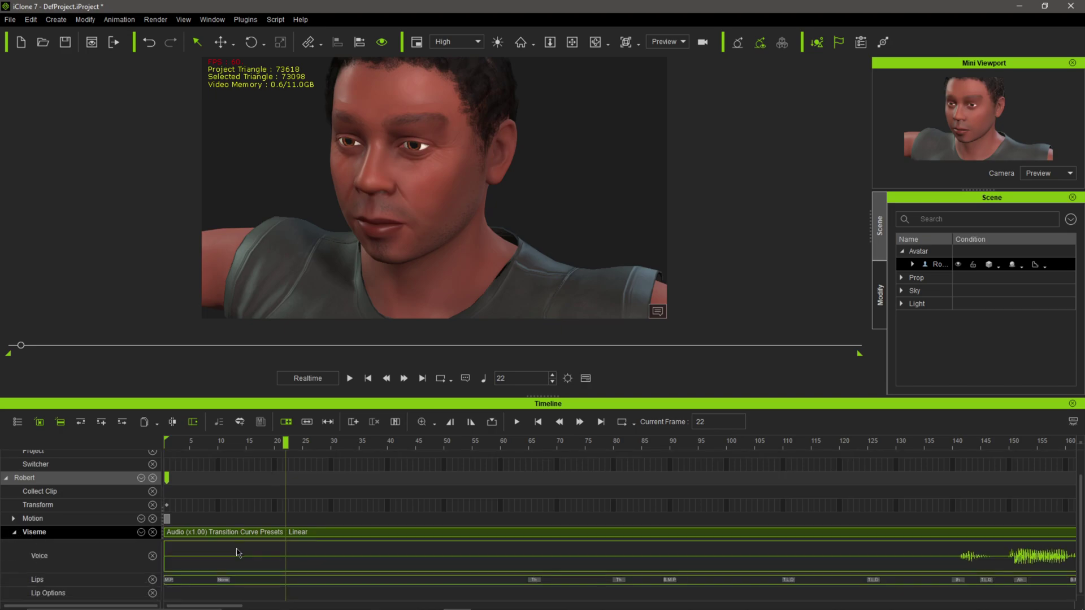
double_click(534, 580)
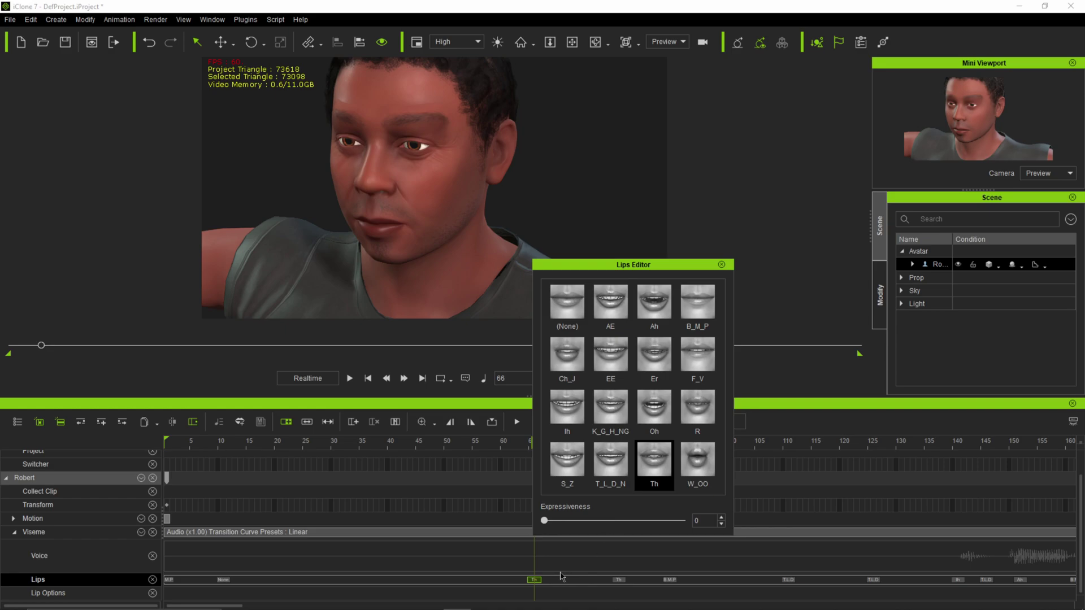
Step: Change the frame-66 lip key from Th to EE and scrub forward to check mouth shapes
left_click_drag(597, 265, 685, 204)
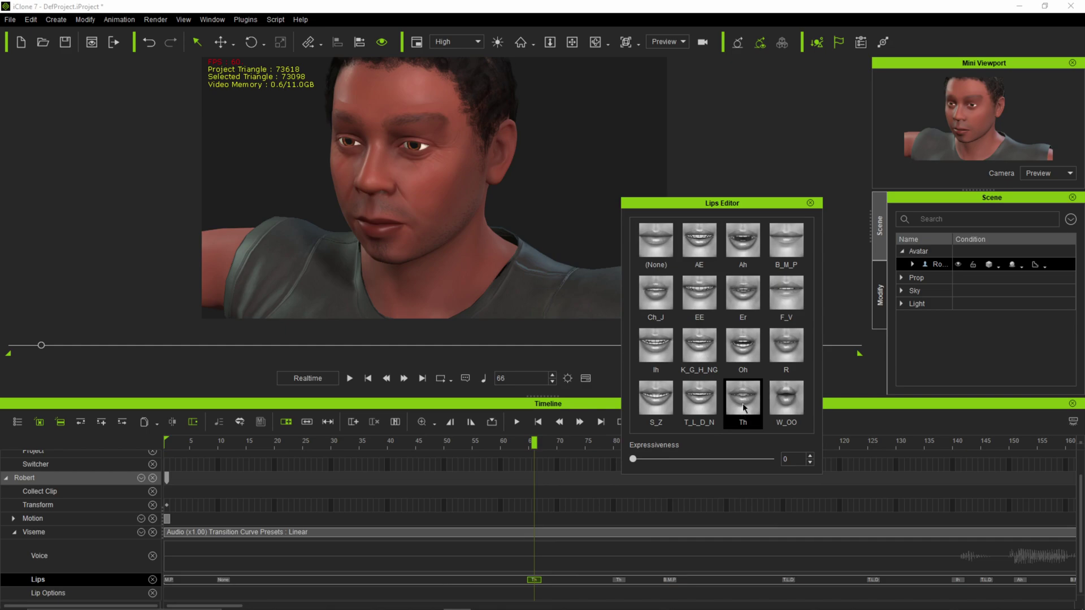
left_click(704, 303)
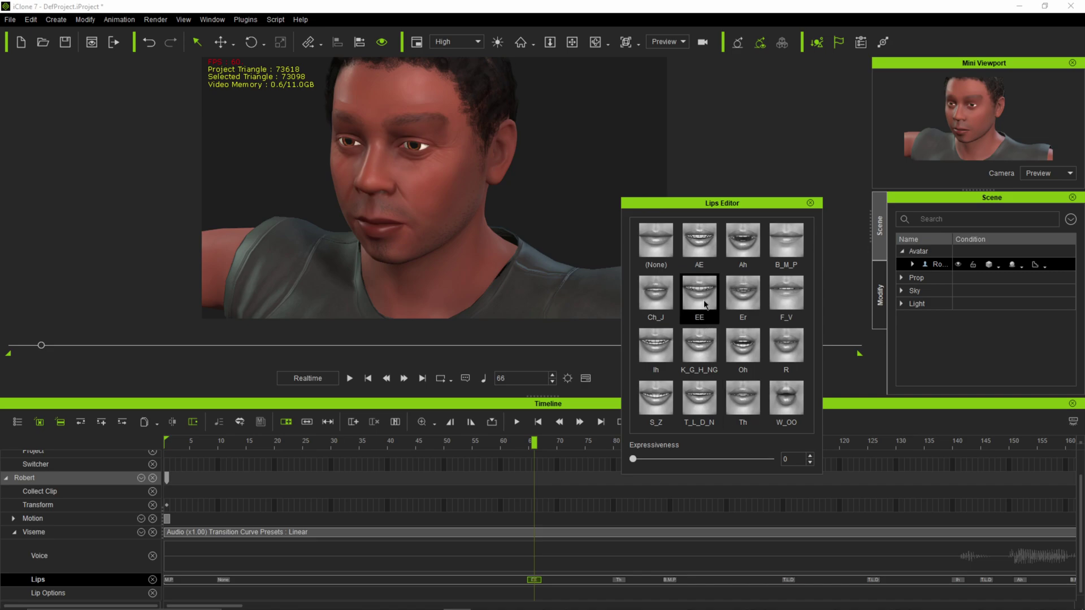
left_click_drag(534, 440, 738, 452)
Step: Move to frame 120 and add an Er lip key there
left_click_drag(879, 472, 792, 483)
left_click(789, 580)
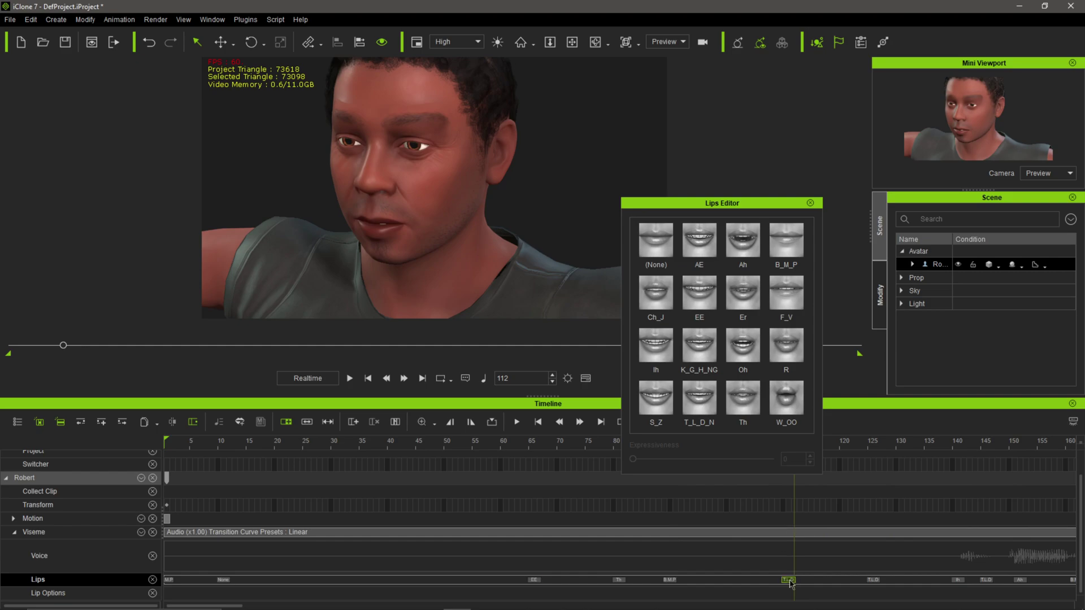
left_click_drag(844, 448, 840, 447)
left_click(743, 293)
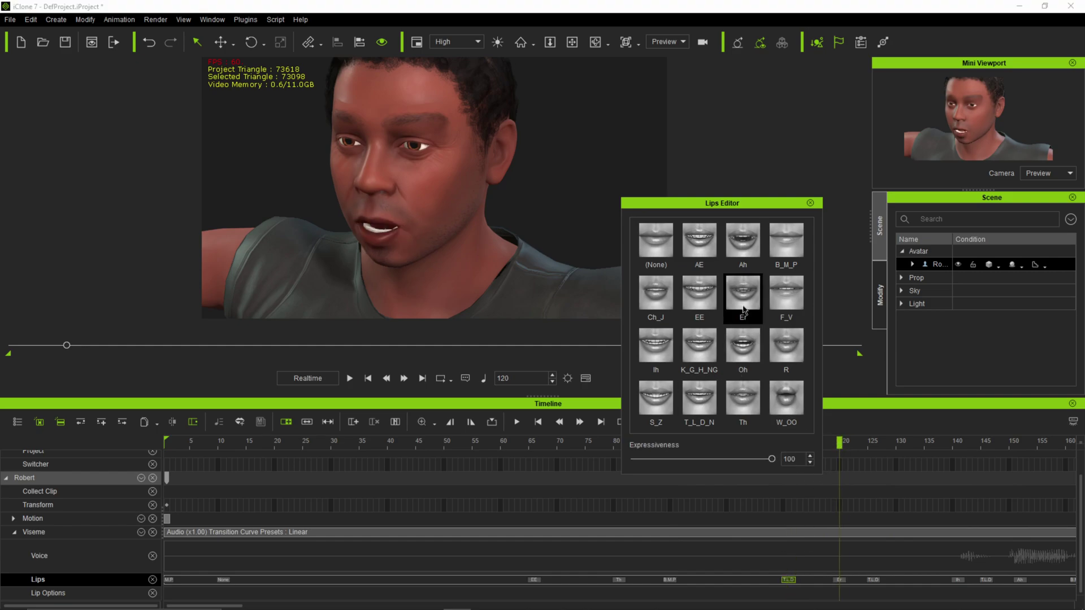